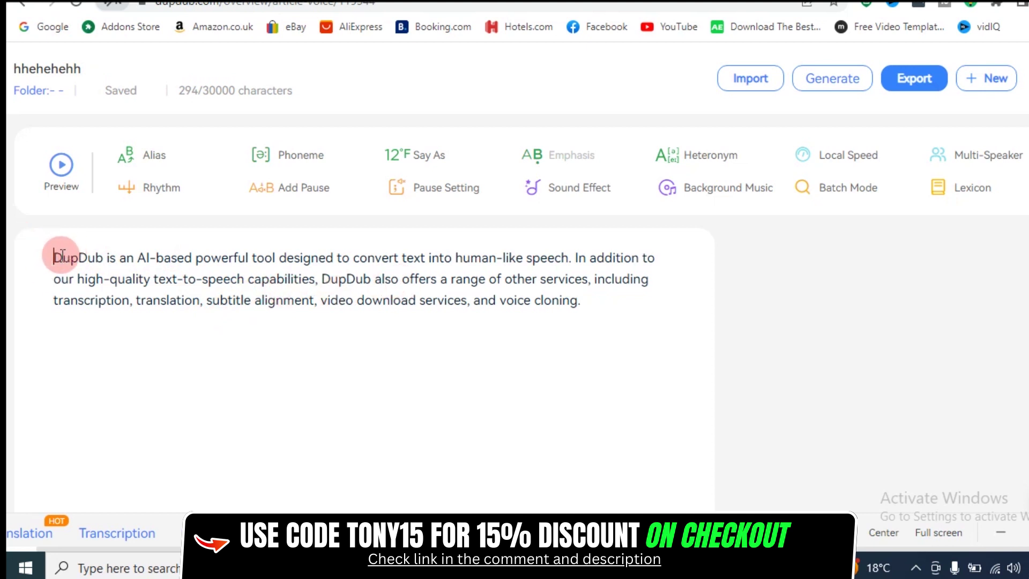
- Play a spoken preview of the 294-character DupDub services paragraph with the current voice
left_click_drag(62, 257, 564, 300)
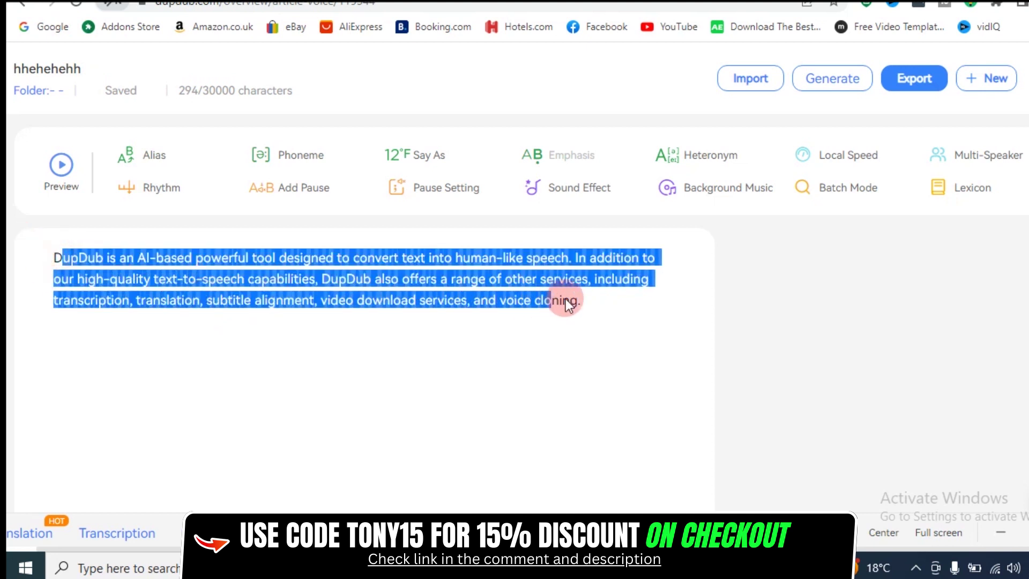
left_click(604, 303)
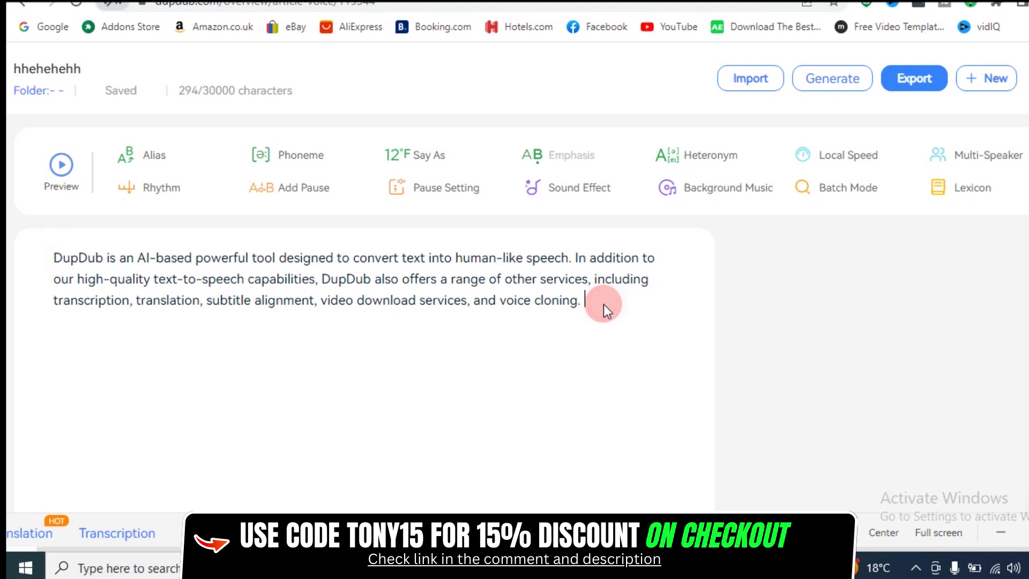
left_click(53, 258)
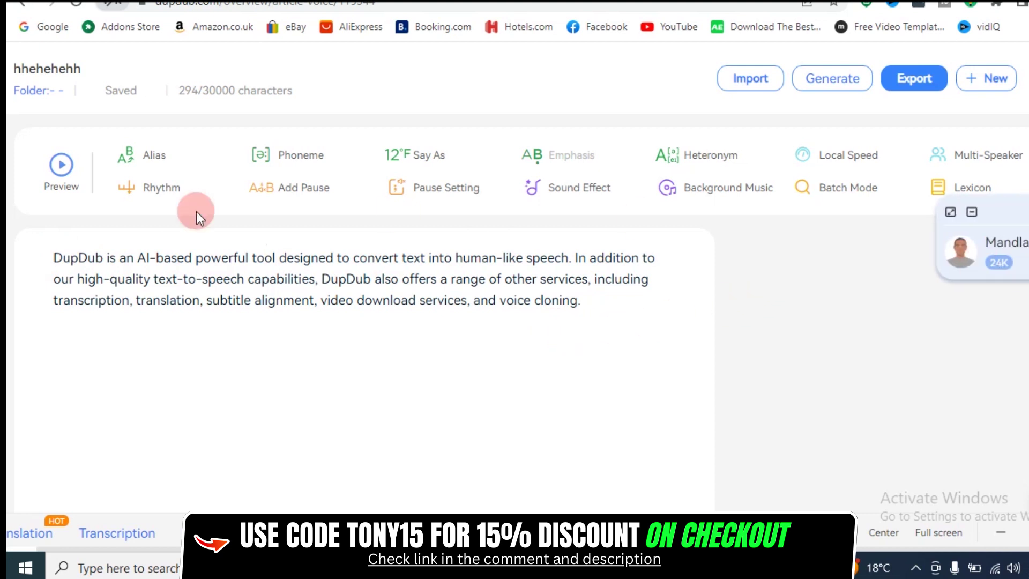
left_click(60, 165)
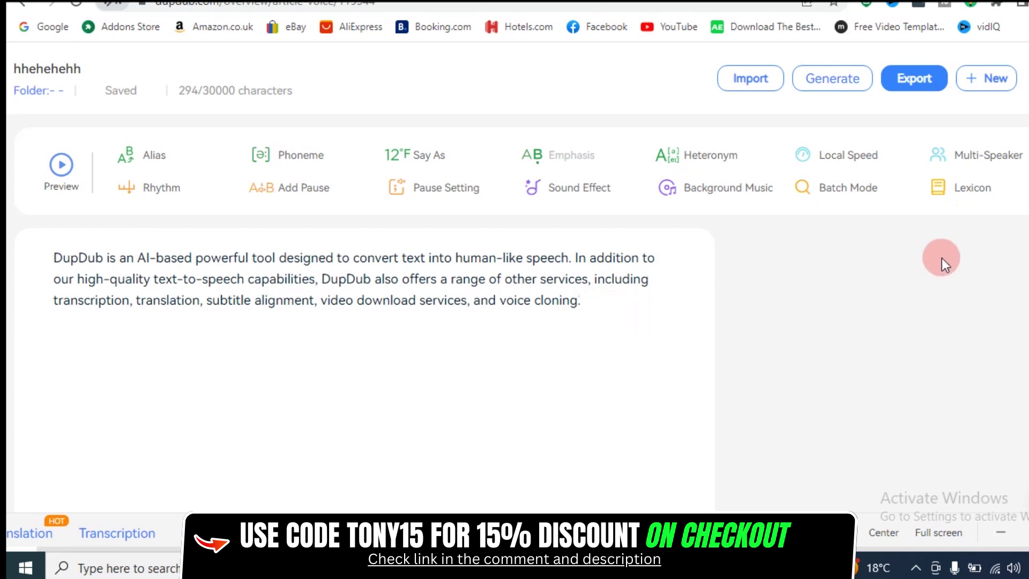
mouse_move(1027, 252)
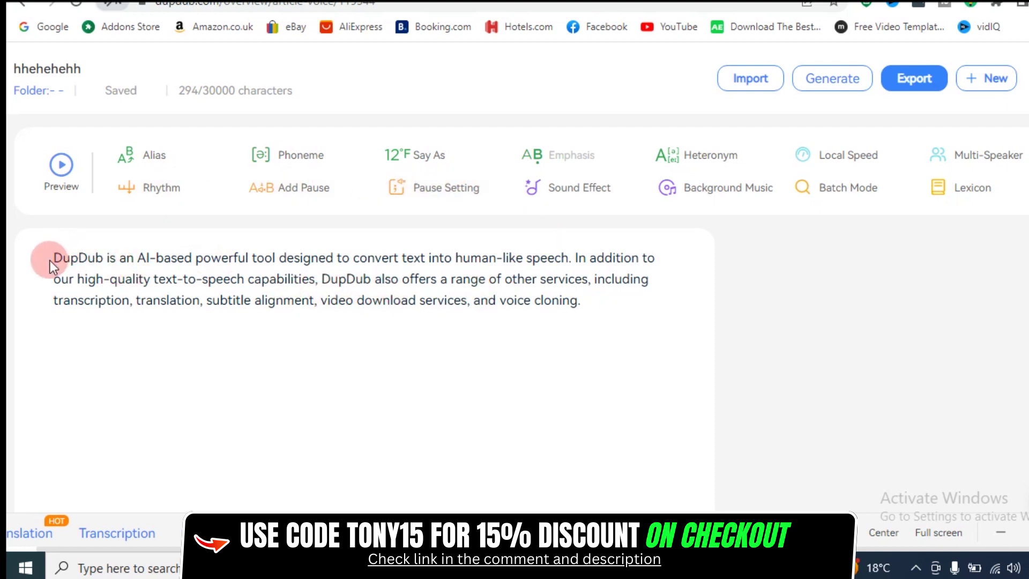
mouse_move(582, 301)
left_mouse_down()
mouse_move(214, 290)
mouse_move(44, 263)
left_mouse_up()
left_click(284, 317)
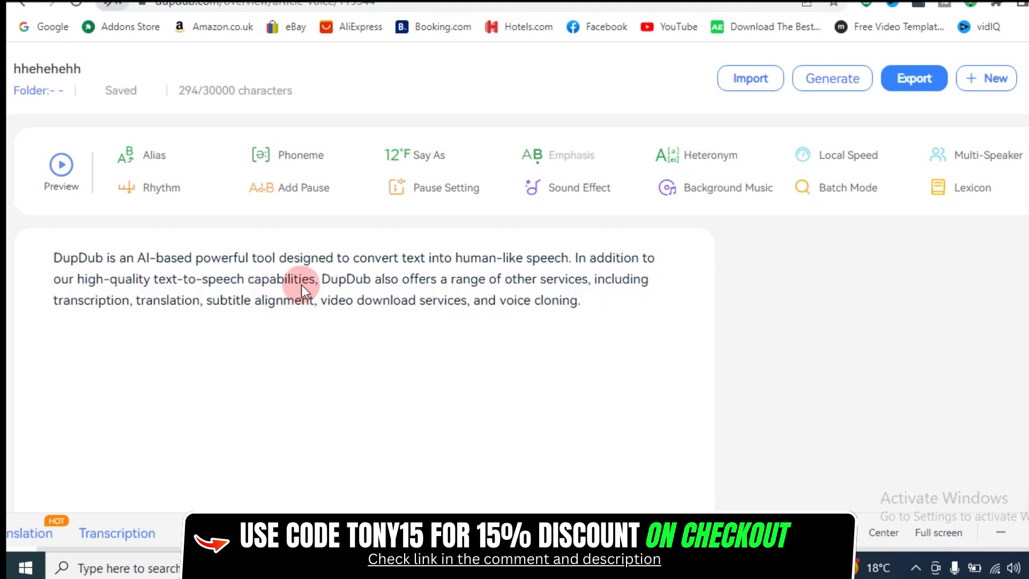
left_click(303, 300)
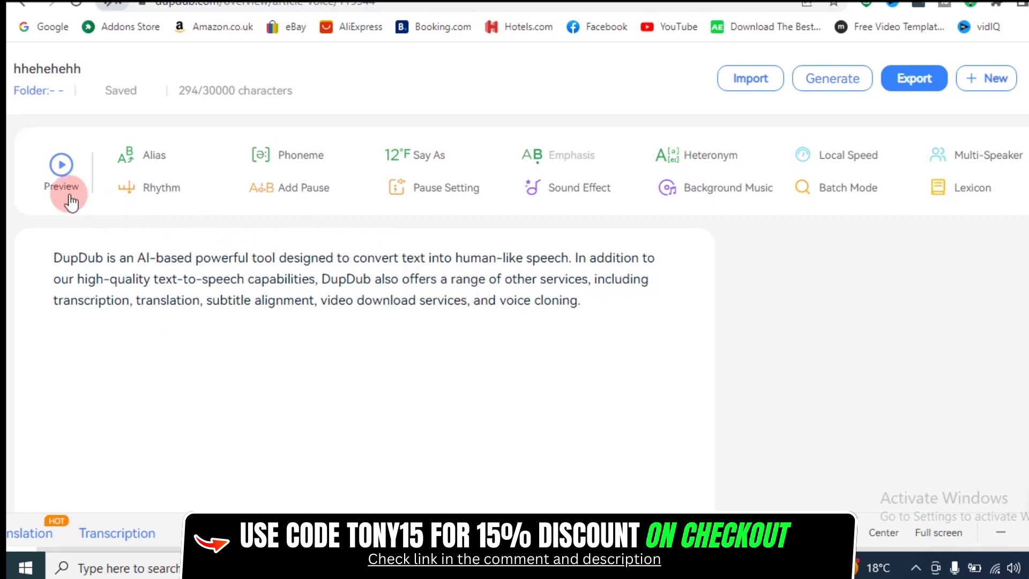
left_click(62, 166)
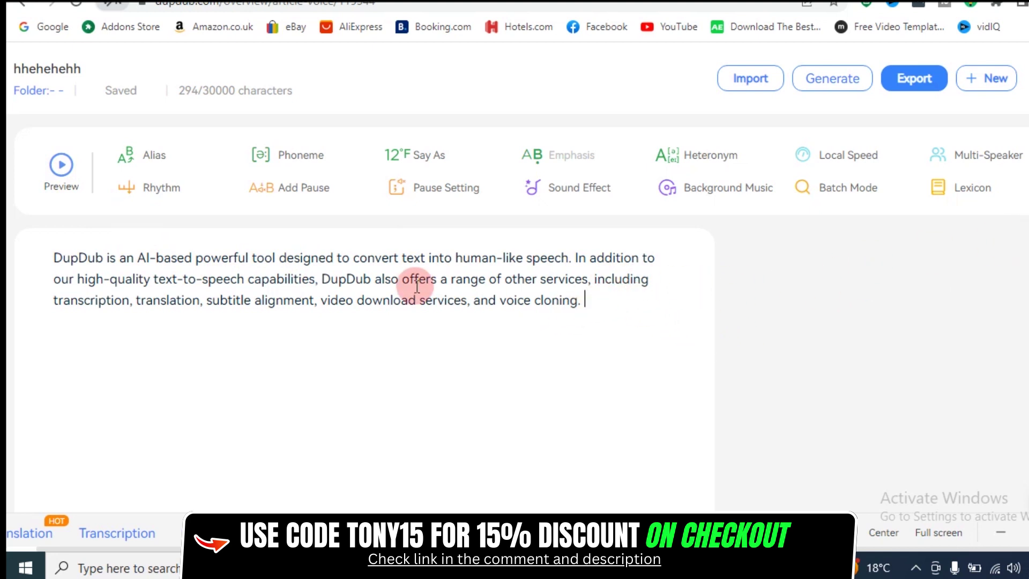
left_click(310, 278)
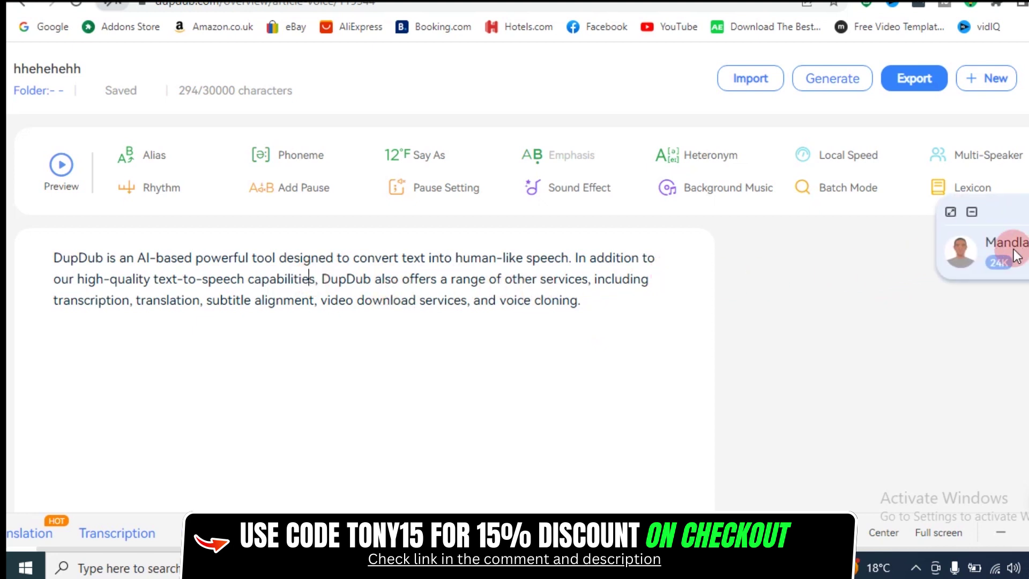
- Expand the floating voice card to show quality, language, scenario, style, gender and age filters
left_click(958, 246)
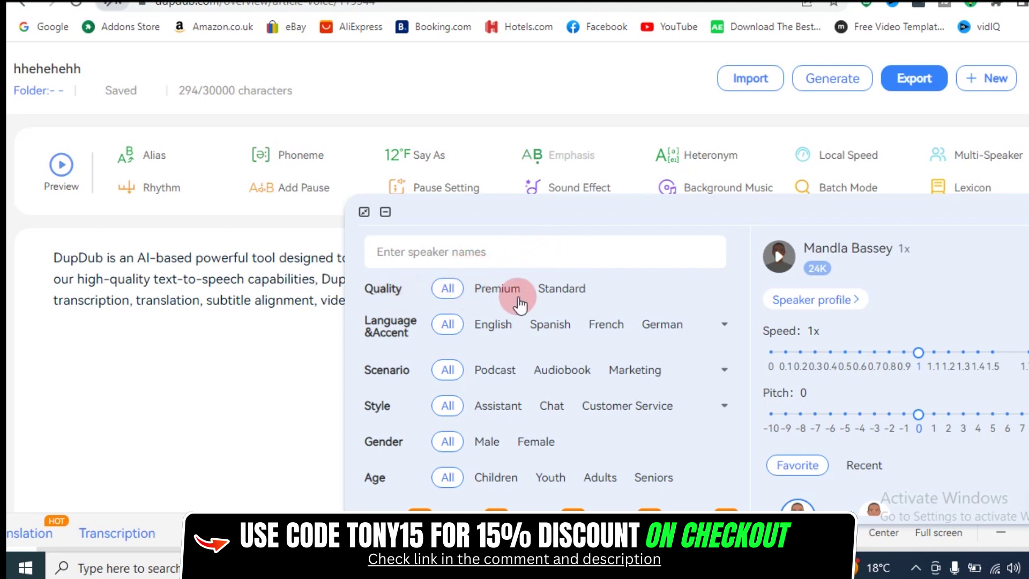
scroll(589, 327, "down", 2)
scroll(581, 329, "up", 2)
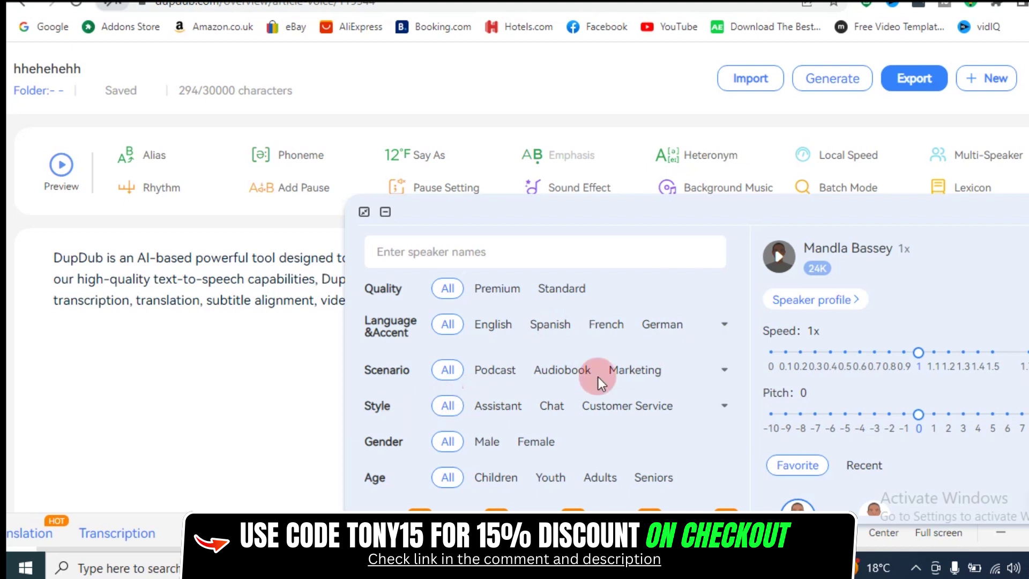
scroll(563, 378, "down", 2)
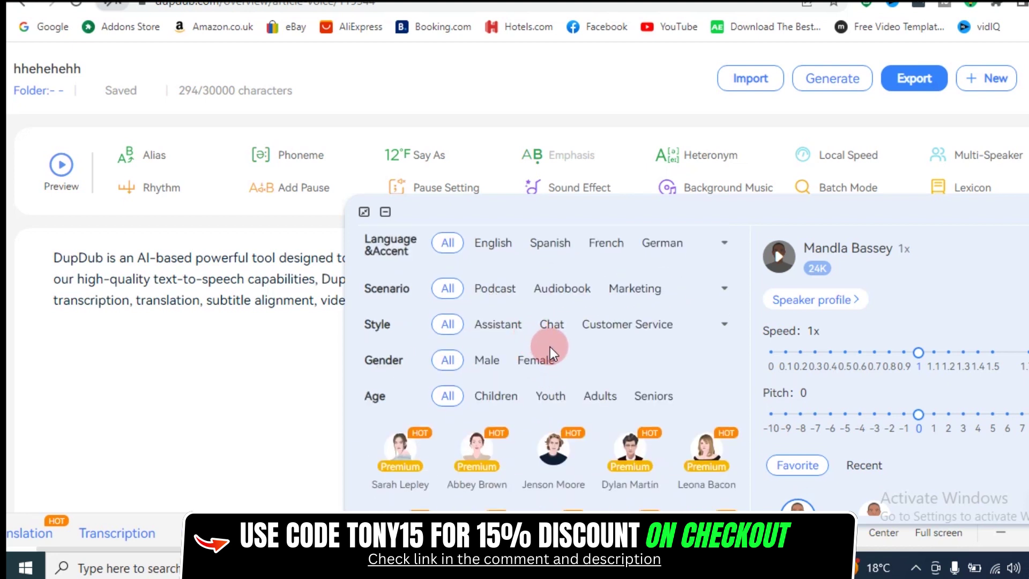
scroll(535, 343, "up", 2)
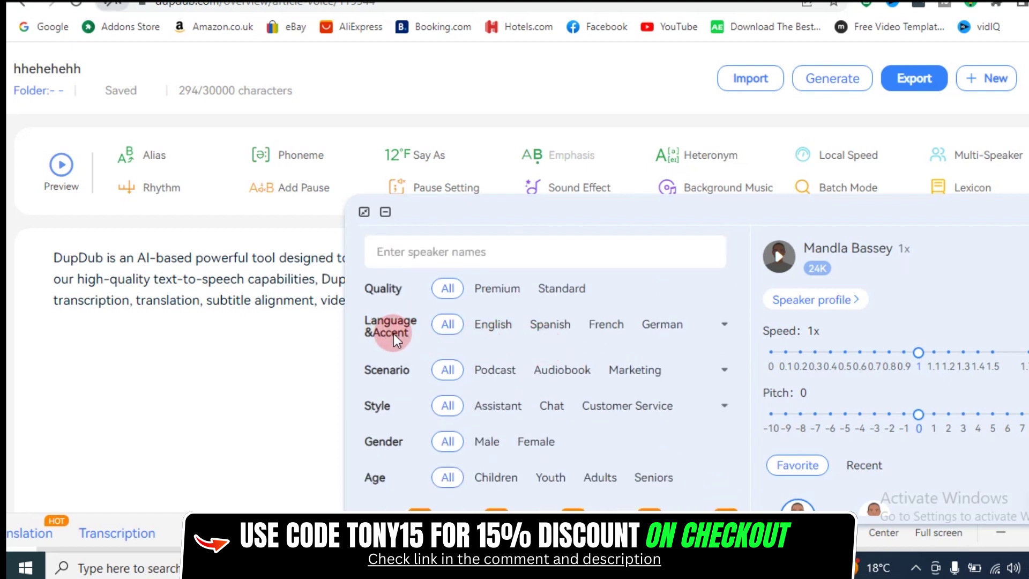
- Filter the voice list to English-language voices for the Podcast scenario
left_click(494, 328)
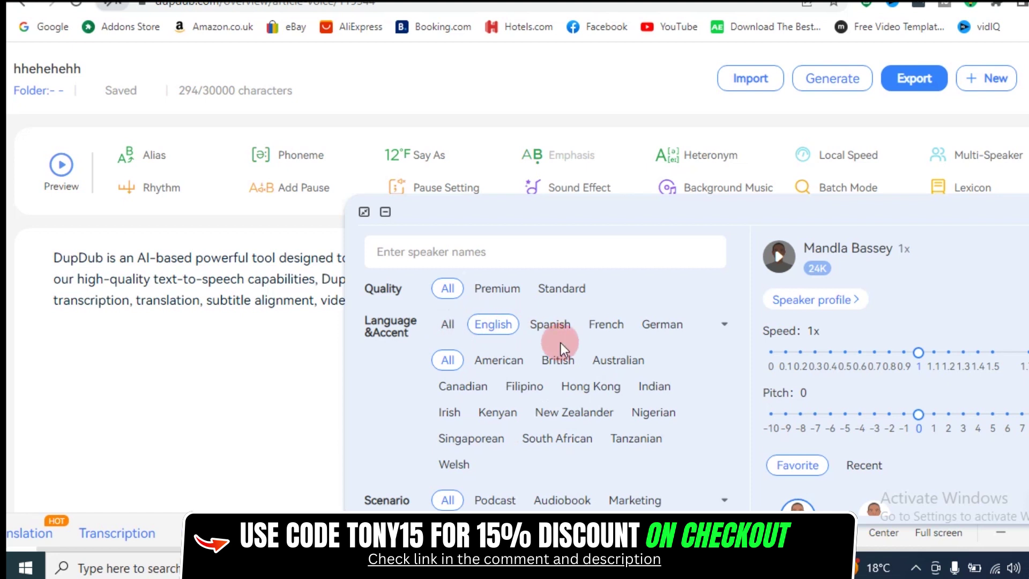
scroll(499, 386, "down", 3)
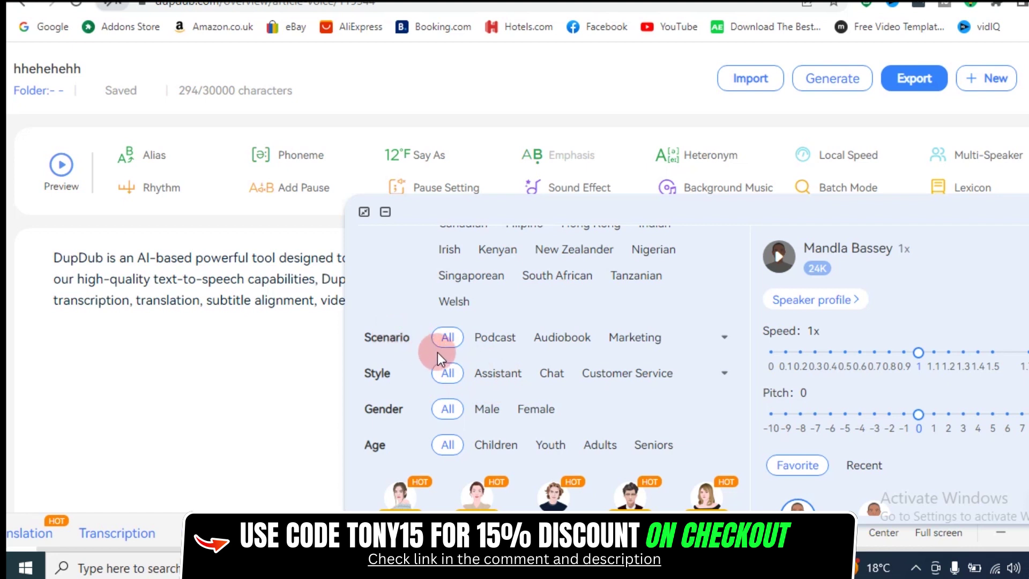
left_click(492, 338)
scroll(589, 389, "down", 1)
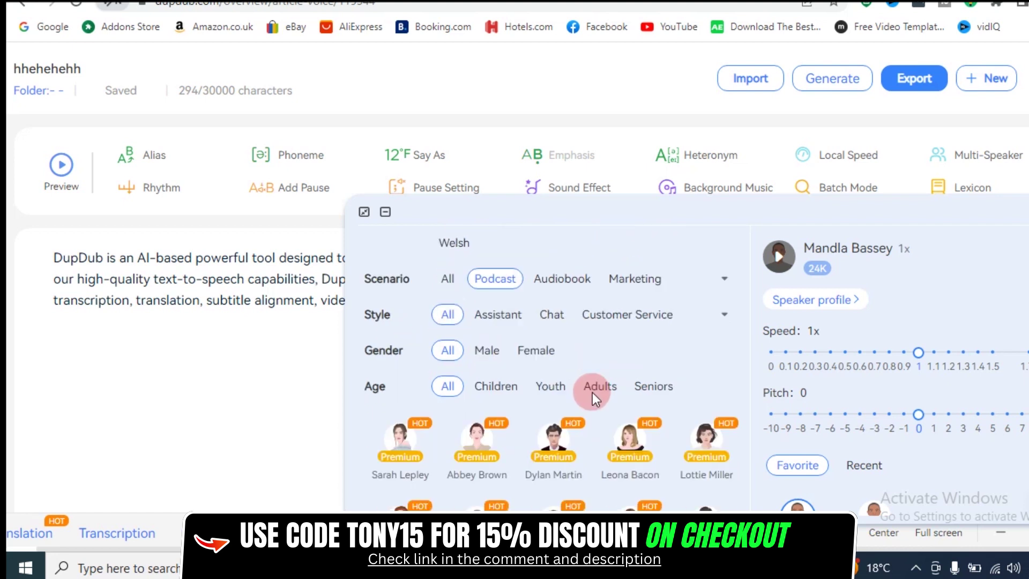
scroll(592, 392, "down", 2)
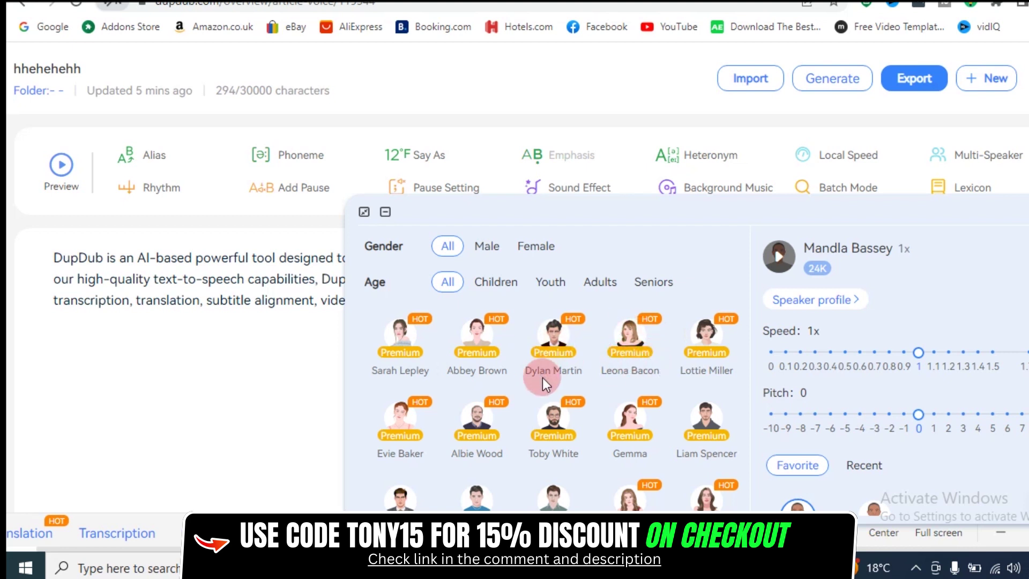
scroll(614, 378, "up", 3)
scroll(605, 376, "down", 3)
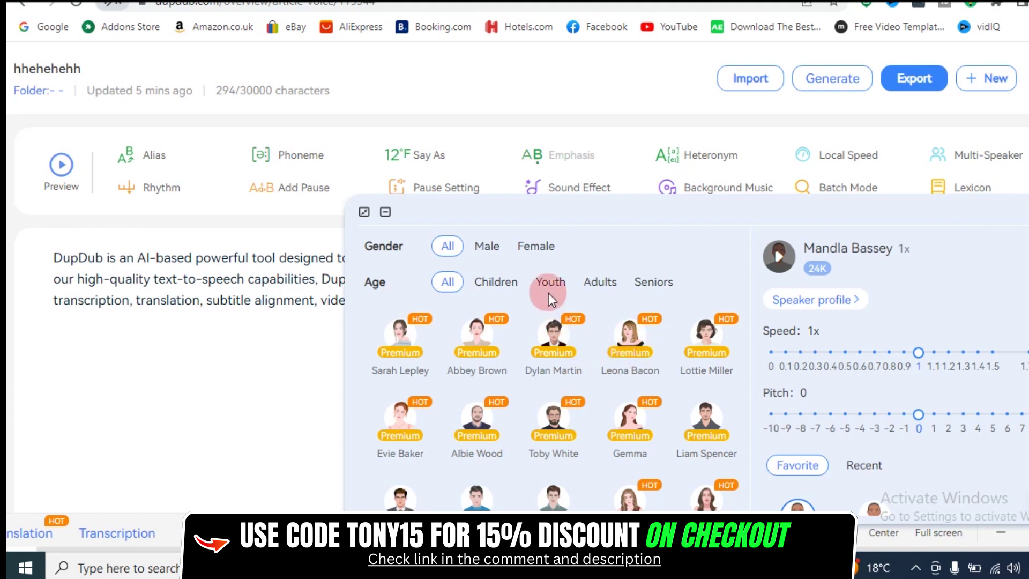
scroll(548, 293, "up", 3)
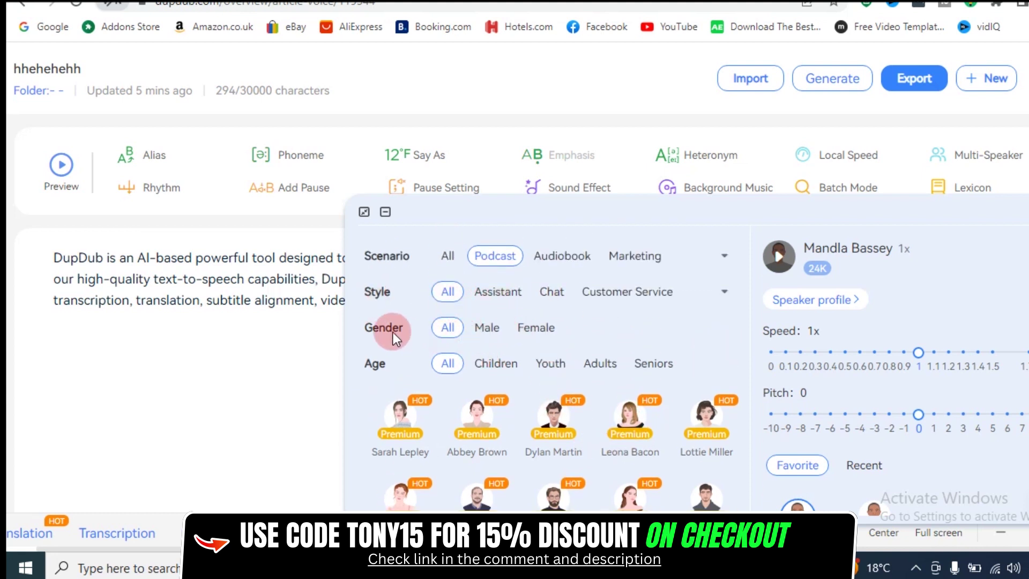
- Narrow to female adult voices and choose Abbey Brown as the speaker
left_click(541, 328)
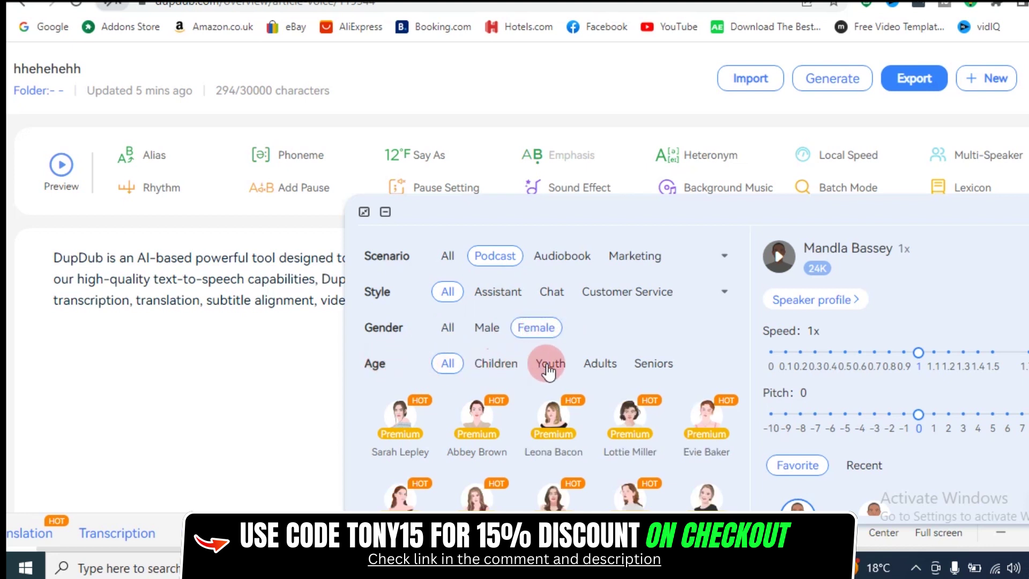
left_click(600, 366)
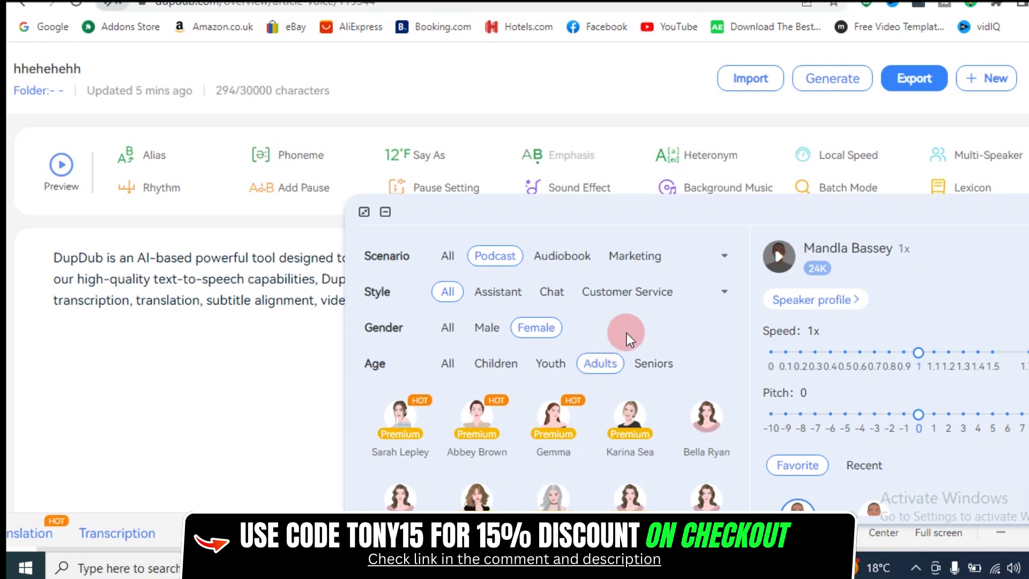
scroll(626, 332, "down", 2)
left_click(491, 358)
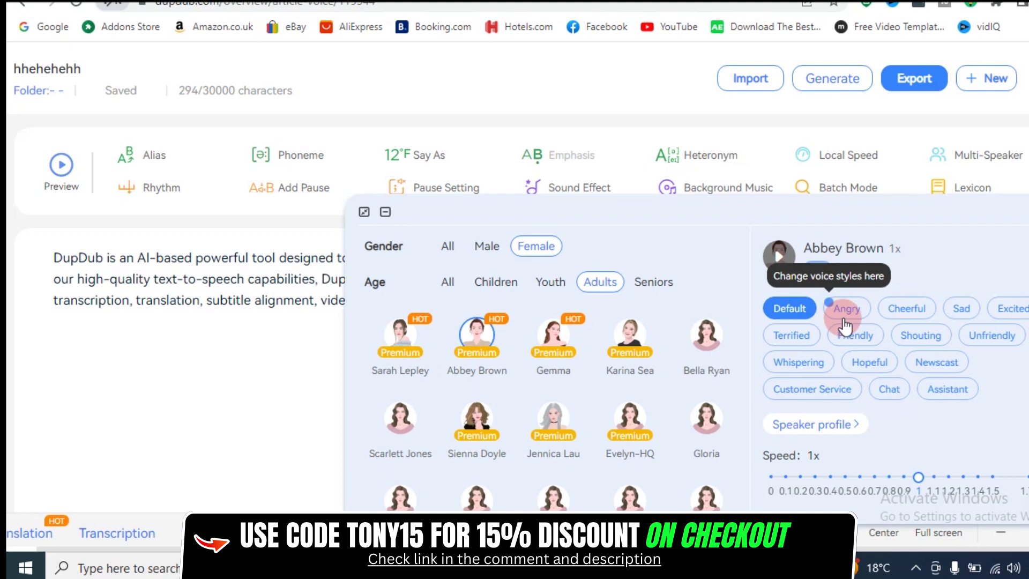
- Switch Abbey Brown's style from Default to Cheerful, keeping 1x speed
left_click(910, 309)
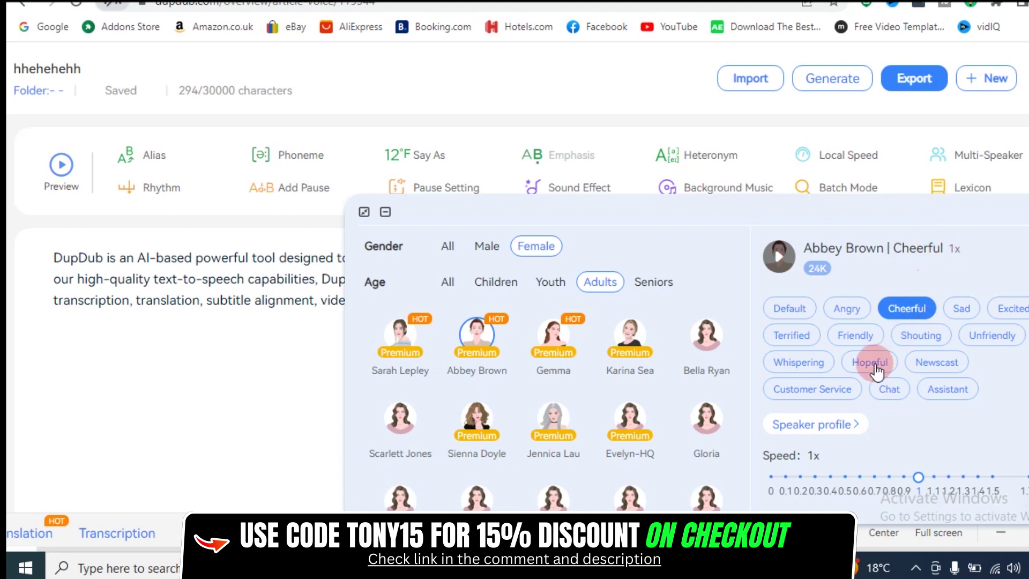
scroll(872, 363, "down", 2)
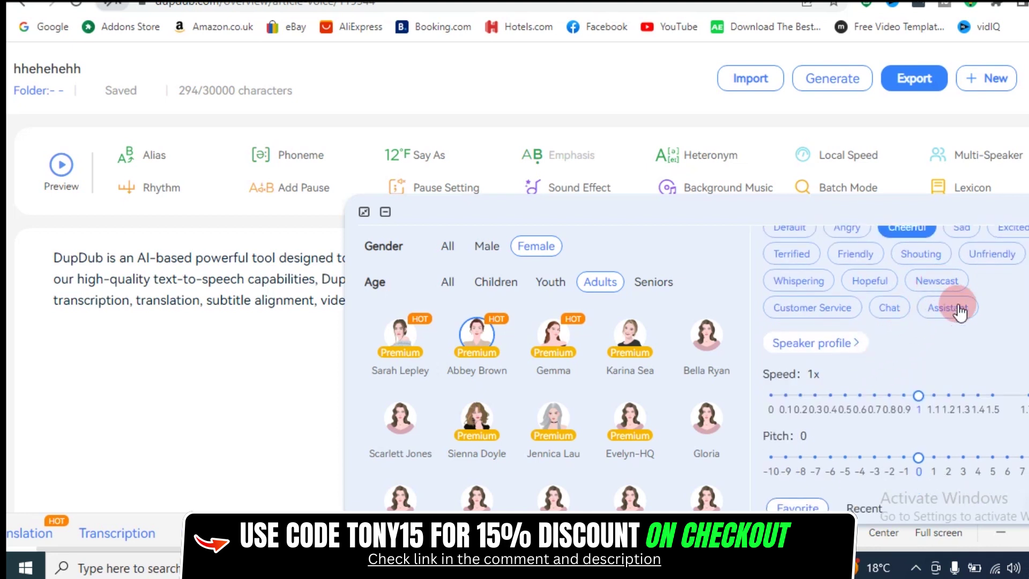
scroll(943, 306, "up", 2)
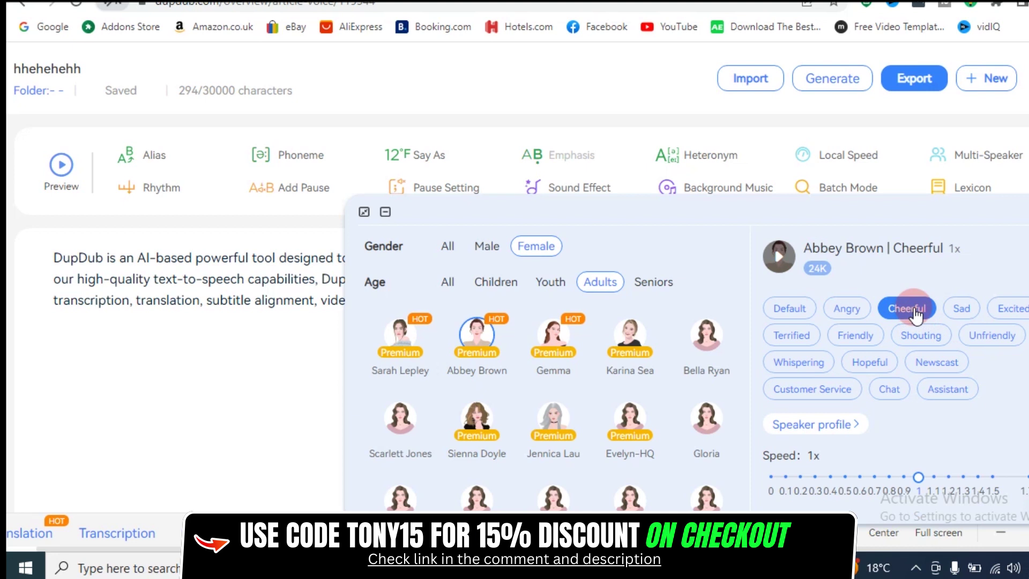
scroll(879, 316, "down", 2)
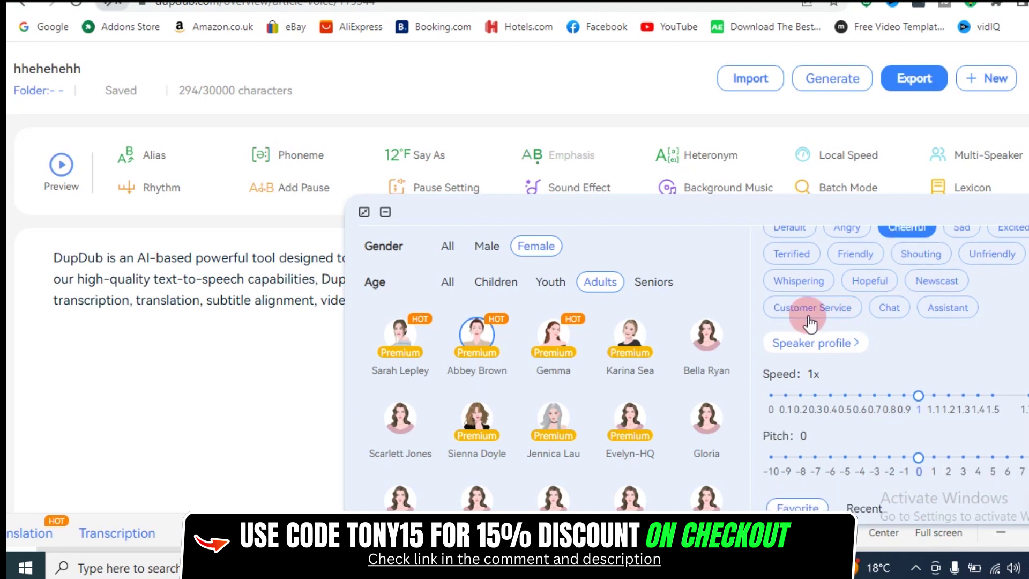
scroll(790, 303, "up", 2)
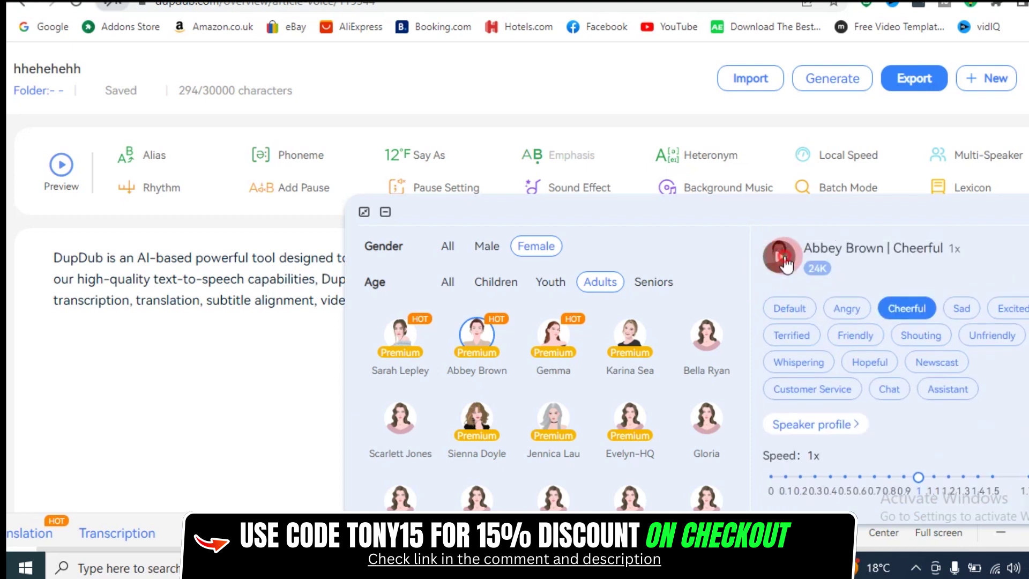
- Play the Abbey Brown | Cheerful voice preview at 1x speed and pitch 0
left_click(783, 259)
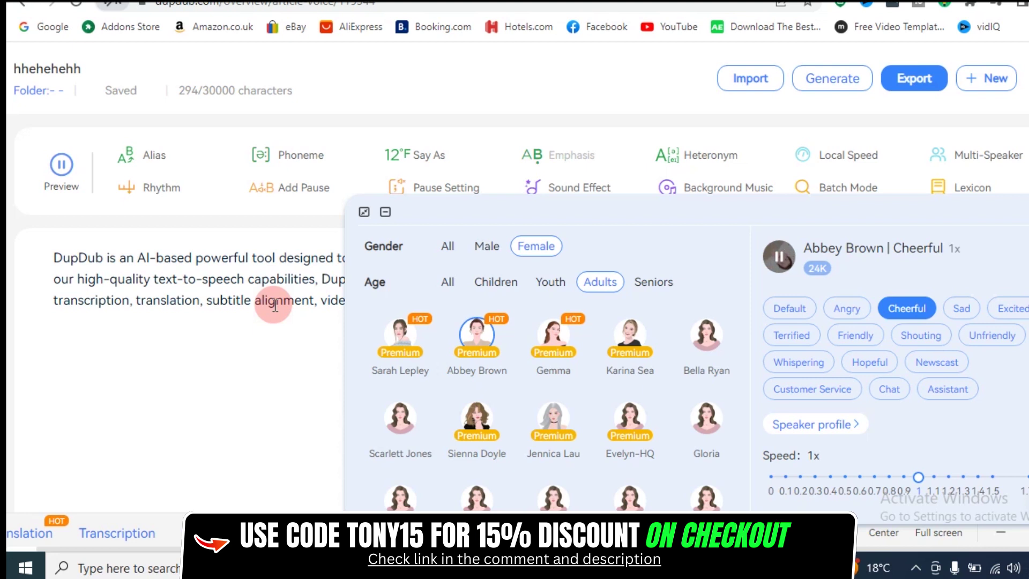
scroll(999, 346, "down", 2)
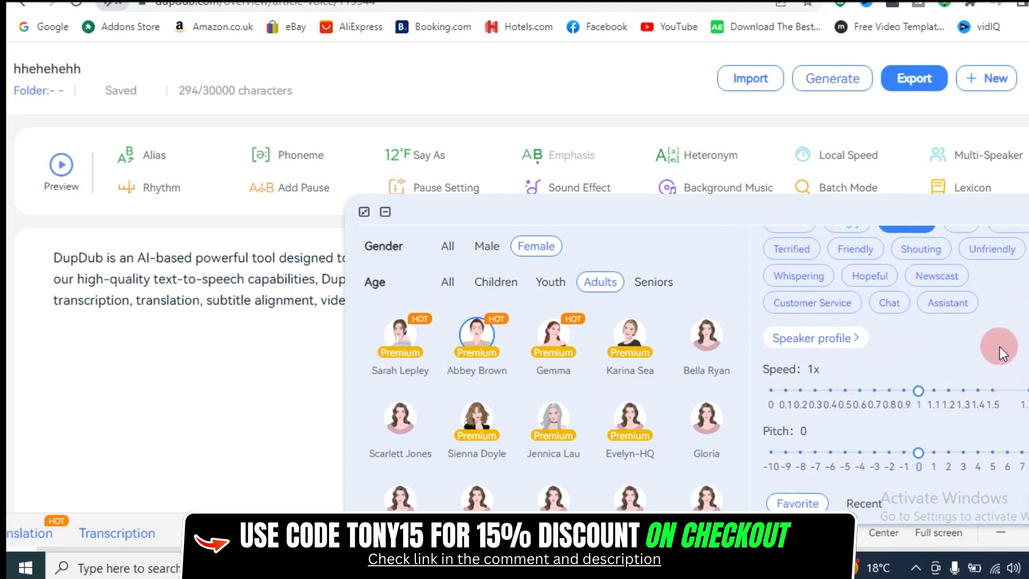
scroll(991, 359, "down", 3)
scroll(920, 449, "up", 3)
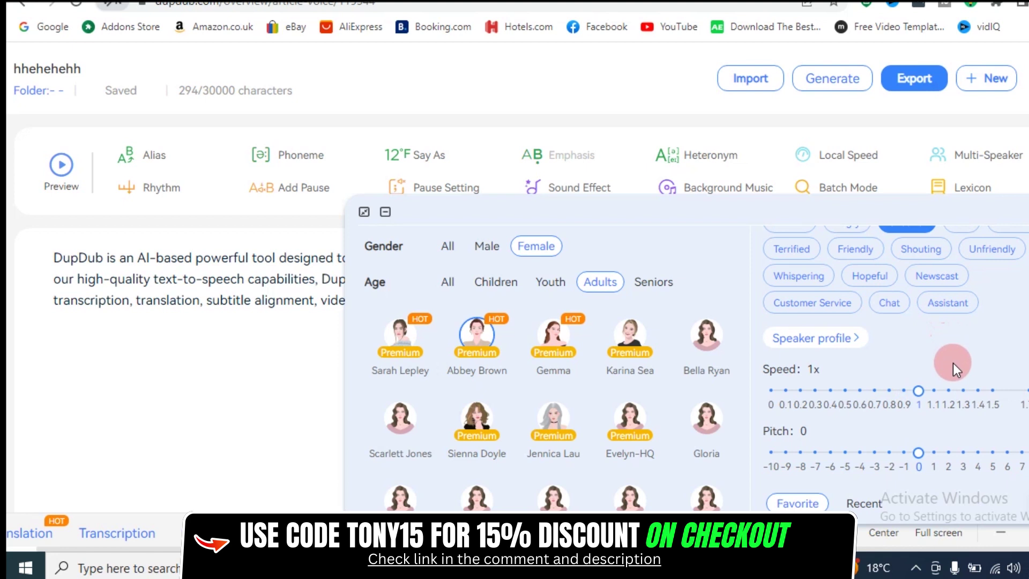
scroll(952, 362, "down", 2)
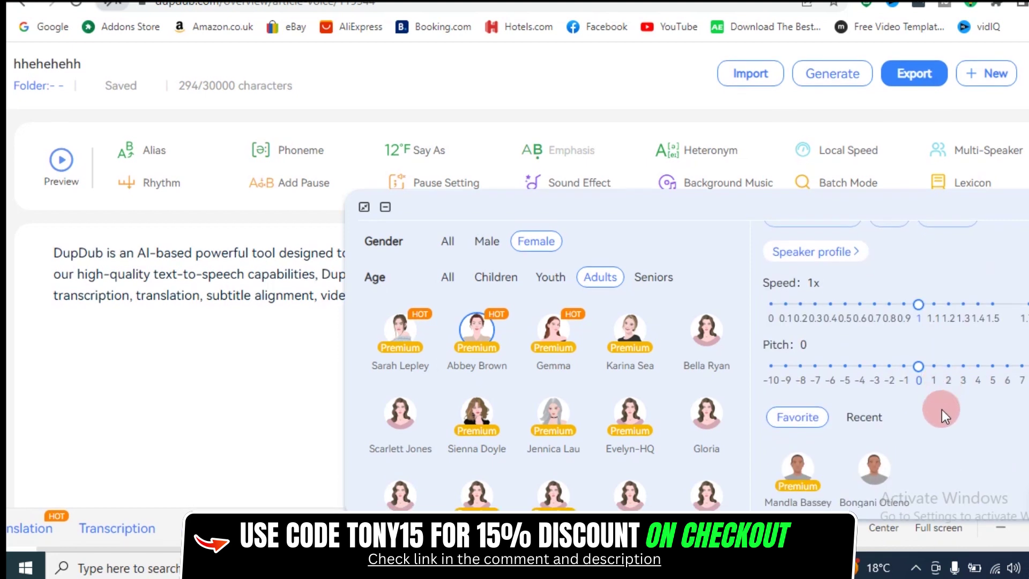